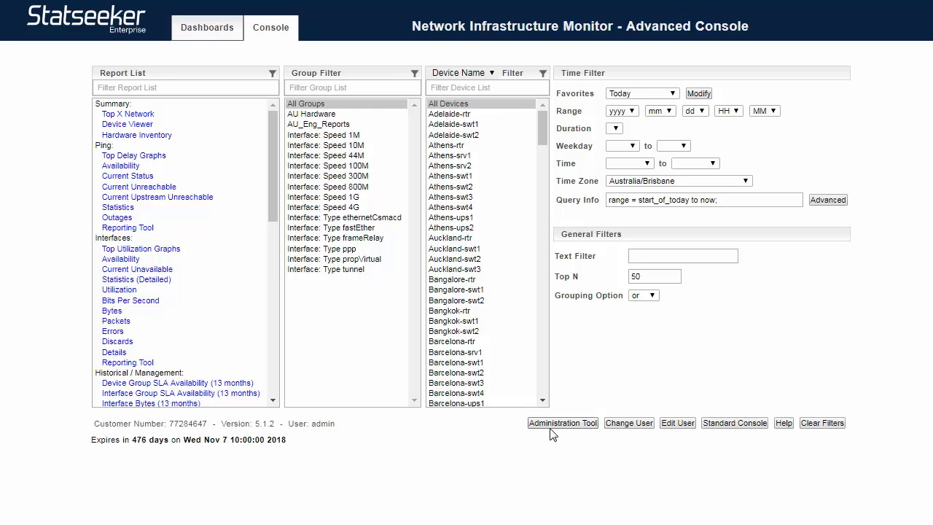
Step: Open the Auto Grouping rules in the Administration Tool and start a new rule named "AU Routers"
{"action": "left_click", "coordinate": [557, 424]}
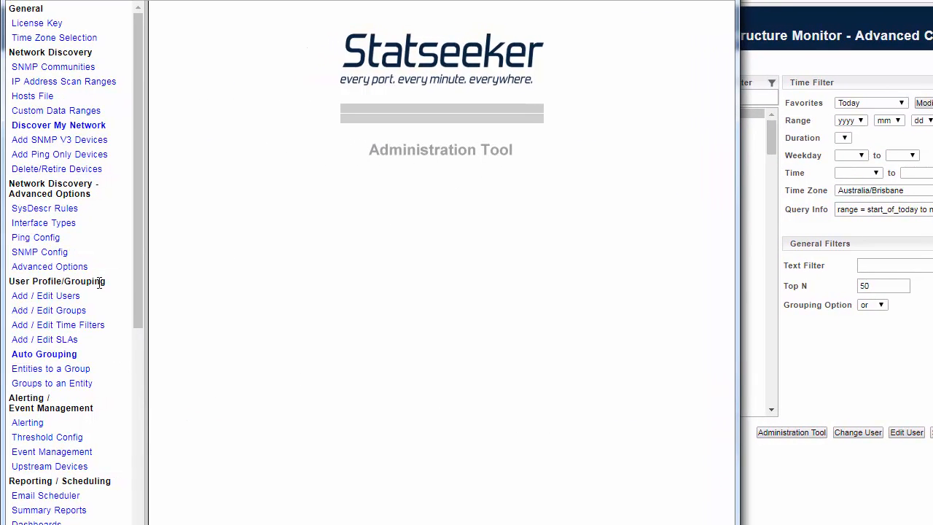
{"action": "left_click", "coordinate": [61, 357]}
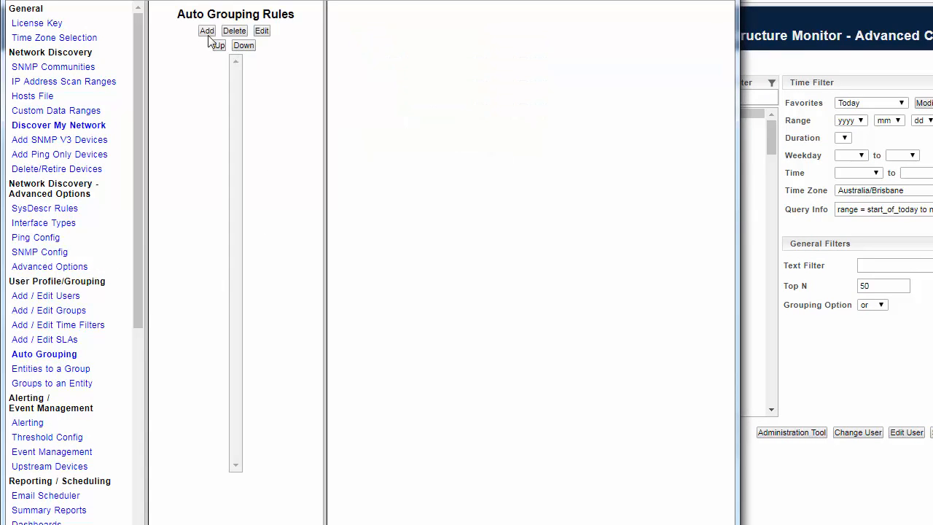
{"action": "left_click", "coordinate": [207, 32]}
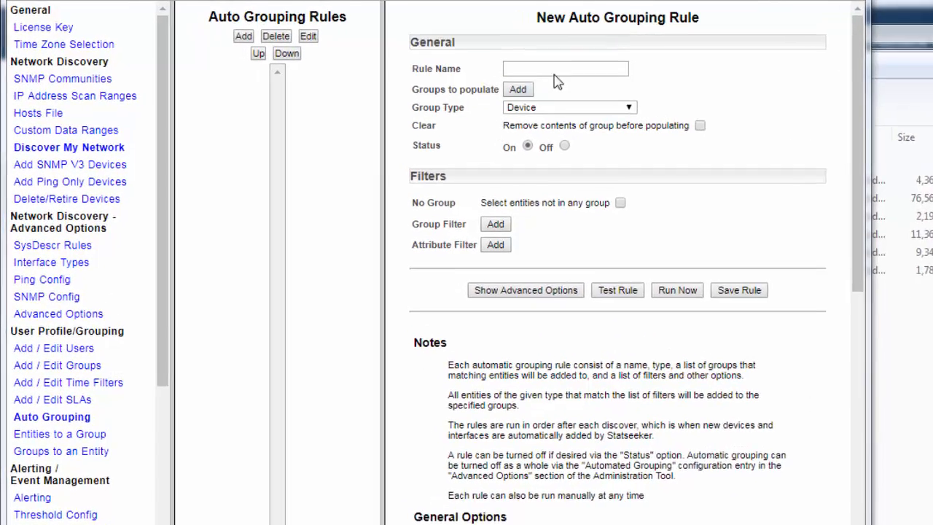
{"action": "left_click", "coordinate": [474, 58]}
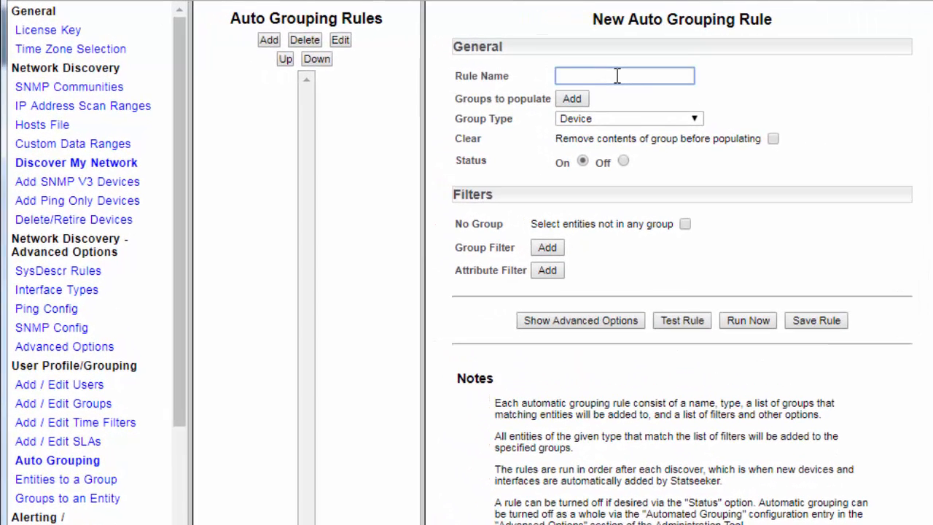
{"action": "type", "text": "AU Routers"}
{"action": "left_click", "coordinate": [806, 101]}
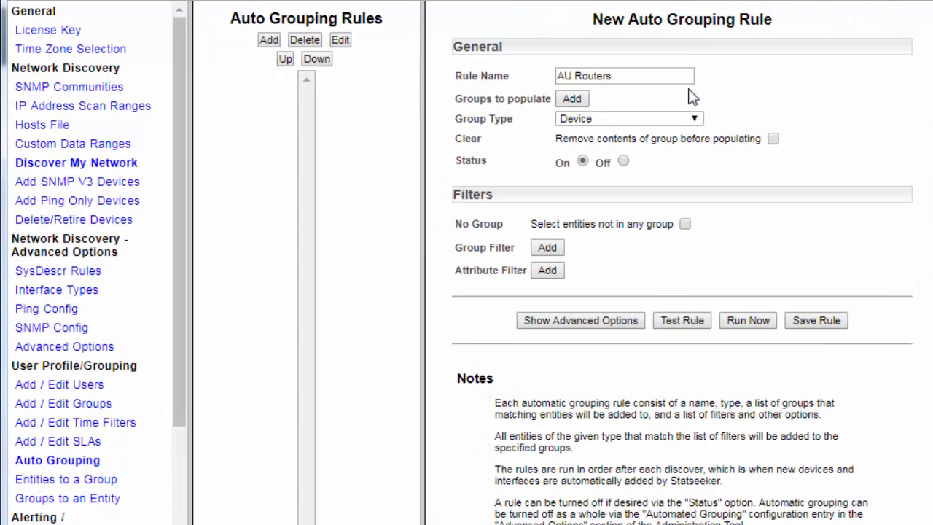
Step: Add a new group named "AU_Routers" as a group for the rule to populate
{"action": "left_click", "coordinate": [573, 100]}
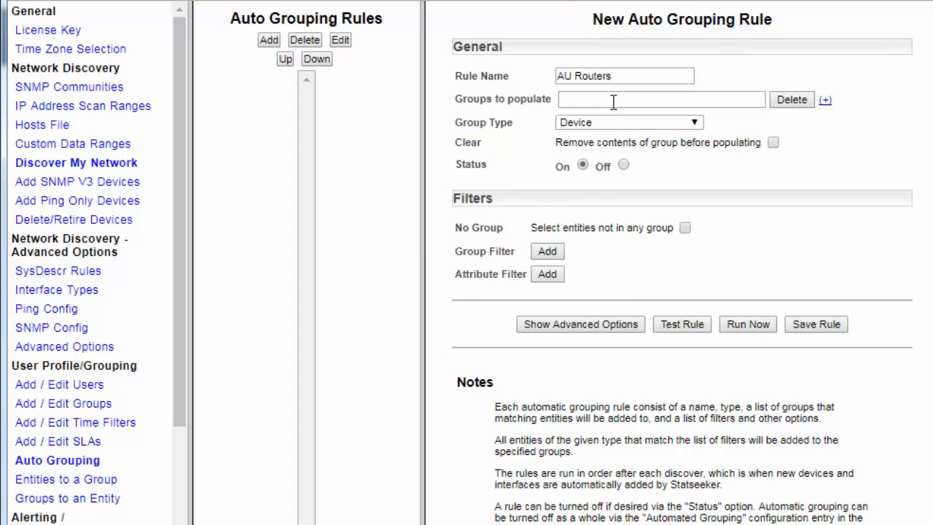
{"action": "left_click", "coordinate": [615, 100]}
{"action": "type", "text": "AU"}
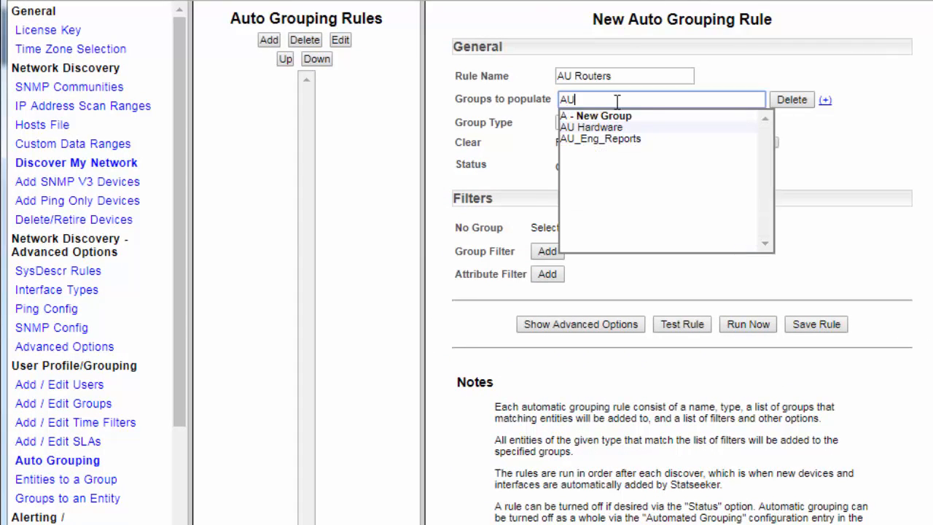
{"action": "type", "text": "_Route"}
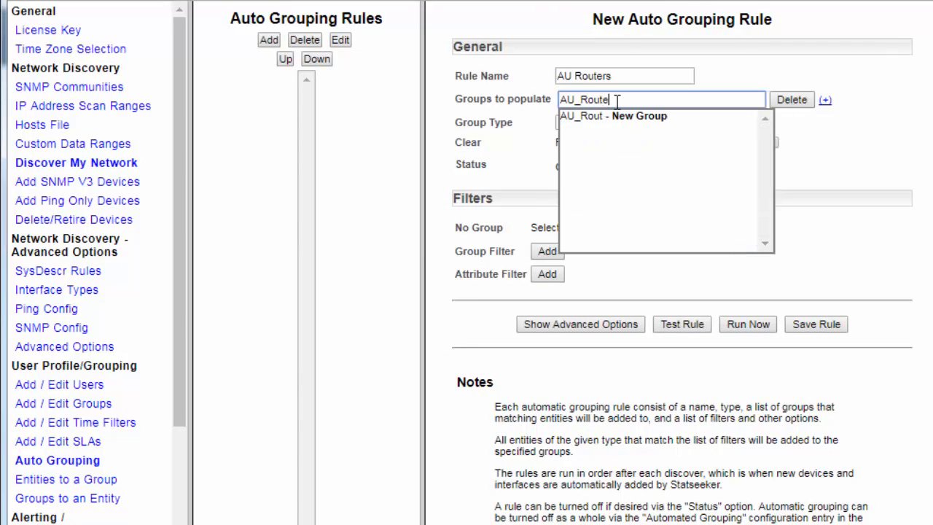
{"action": "type", "text": "rs"}
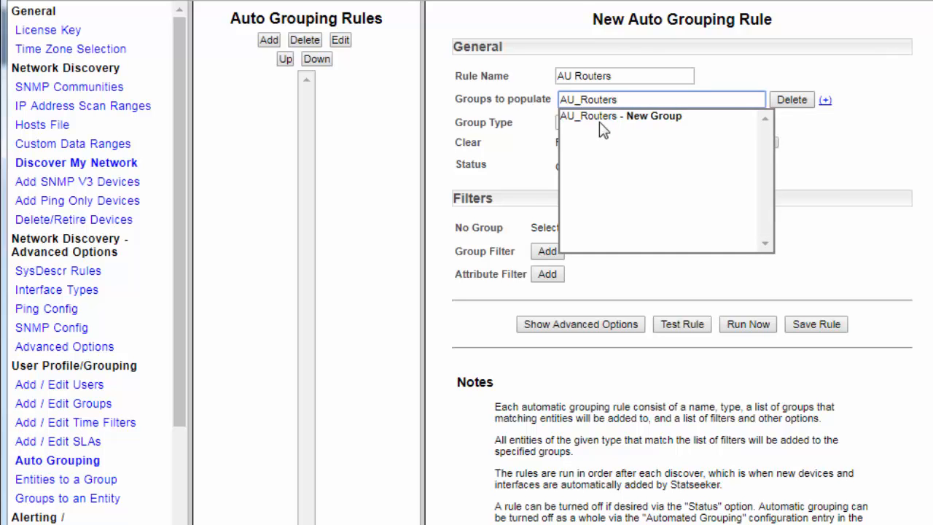
{"action": "left_click", "coordinate": [600, 118]}
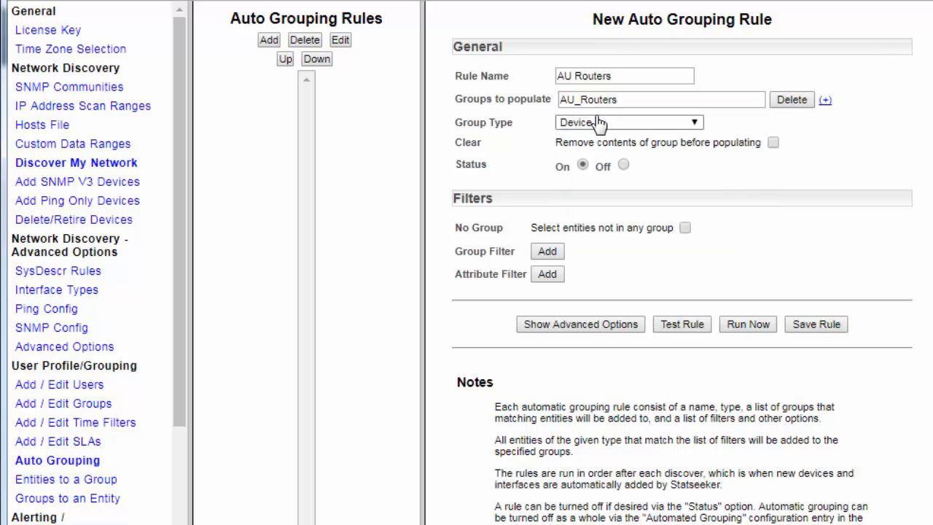
Step: Add the existing AU Hardware group as a second group to populate and set the rule's status to Off
{"action": "left_click", "coordinate": [826, 105]}
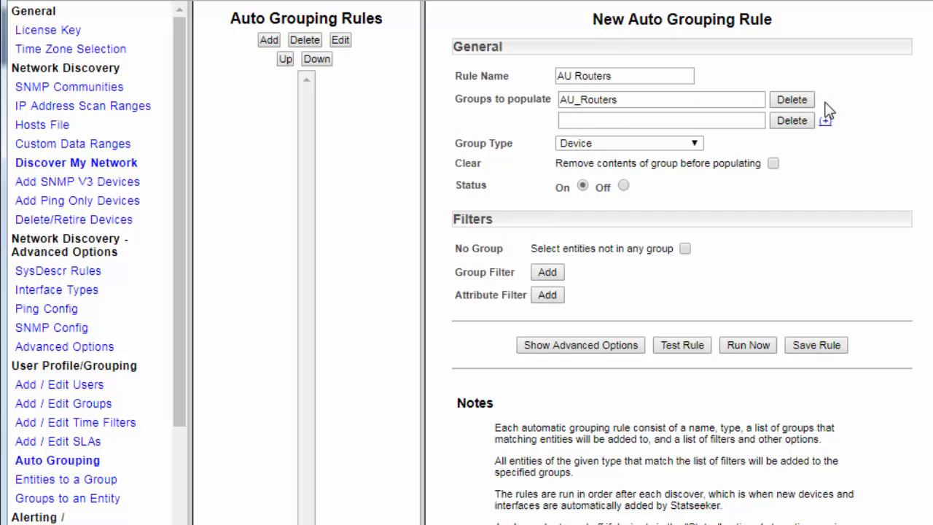
{"action": "left_click", "coordinate": [658, 118]}
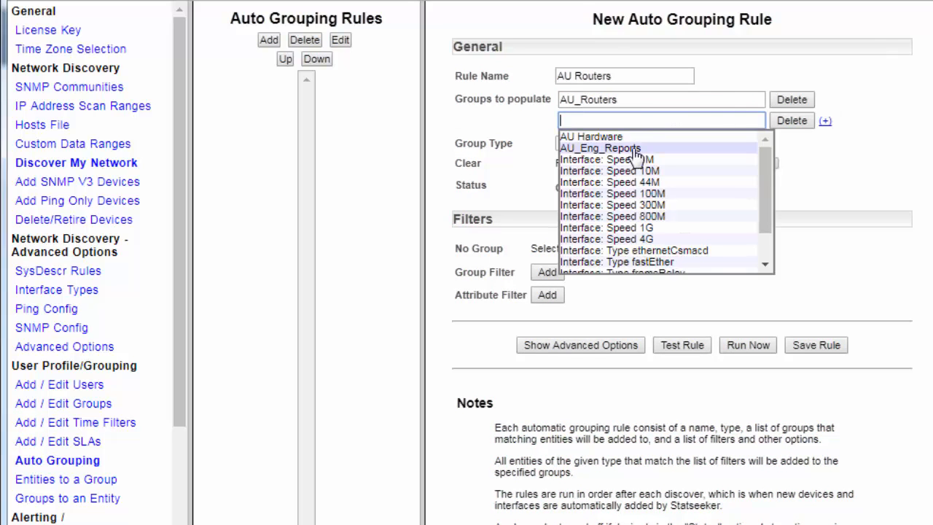
{"action": "left_click", "coordinate": [588, 137]}
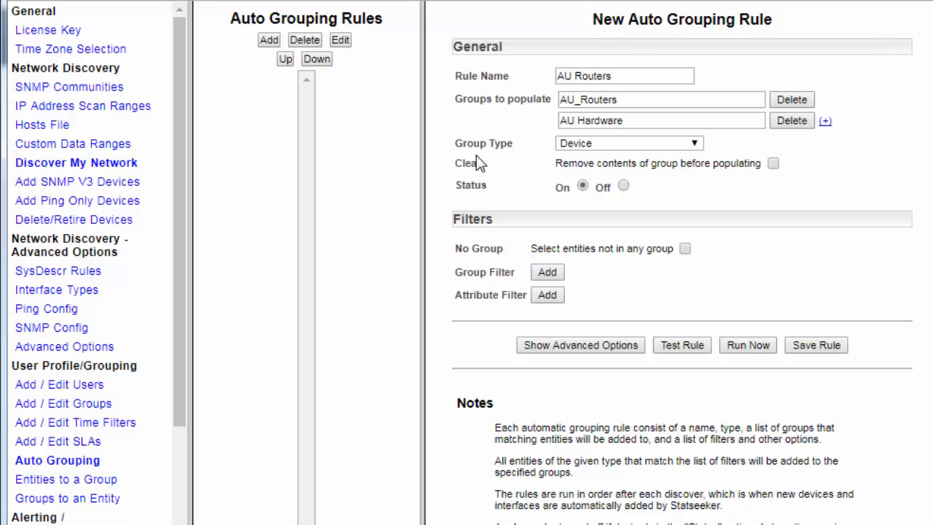
{"action": "left_click", "coordinate": [695, 144]}
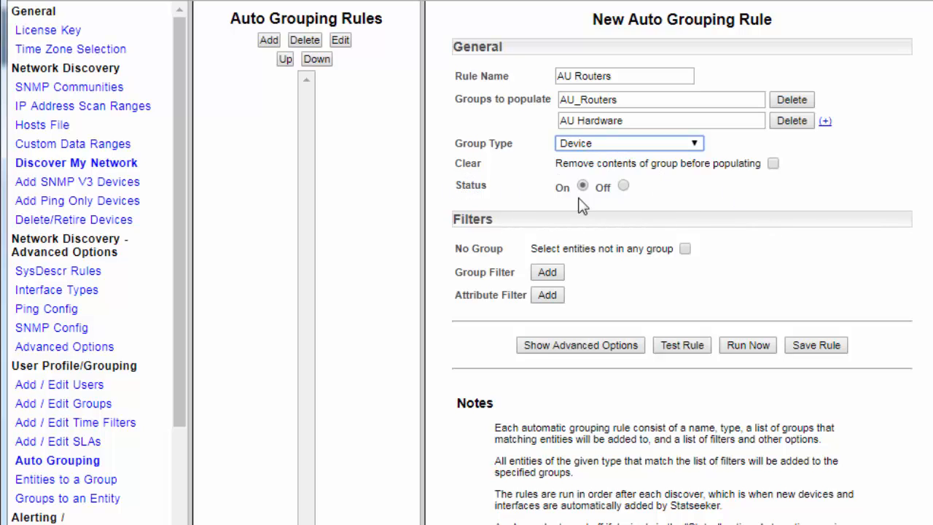
{"action": "left_click", "coordinate": [623, 186]}
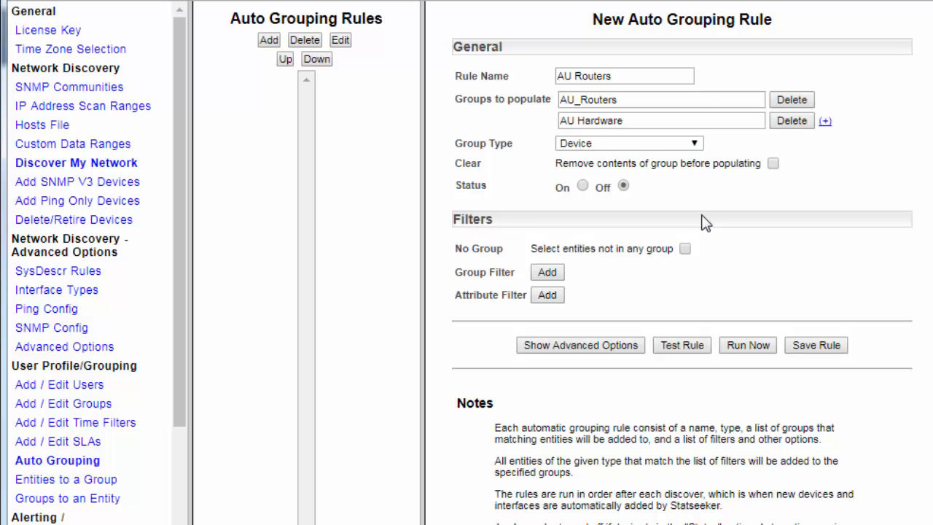
Step: Add an attribute filter to the rule that matches the device name against "rtr|router|Router"
{"action": "left_click", "coordinate": [549, 295]}
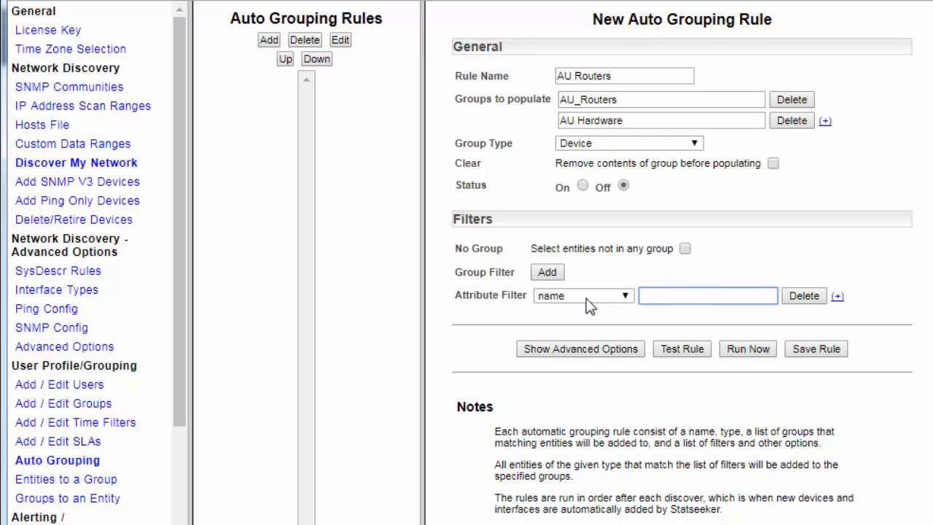
{"action": "left_click", "coordinate": [631, 297]}
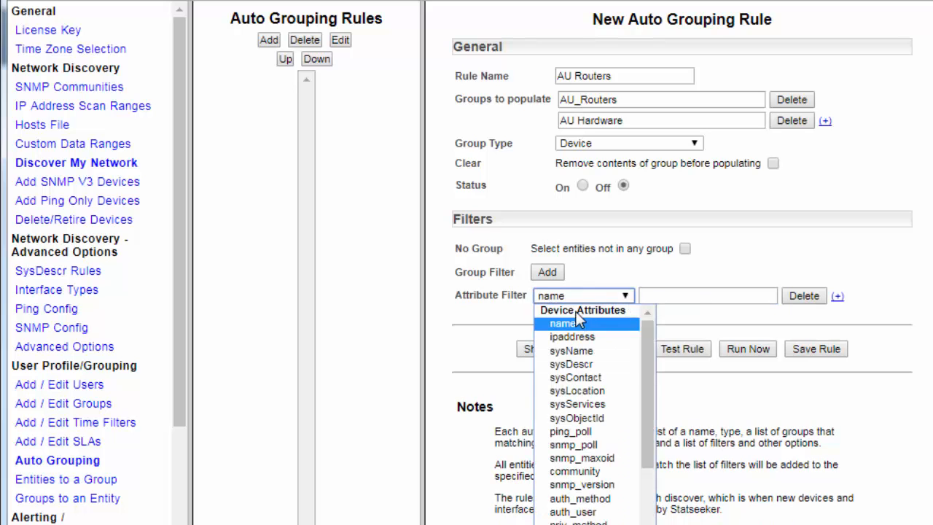
{"action": "scroll", "coordinate": [651, 346], "scroll_direction": "down", "scroll_amount": 4}
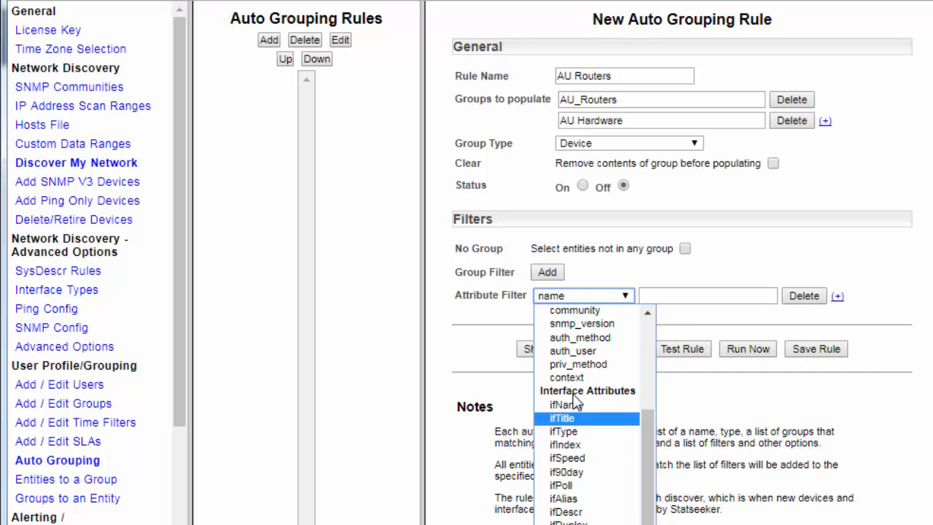
{"action": "left_click_drag", "start_coordinate": [658, 486], "coordinate": [652, 337]}
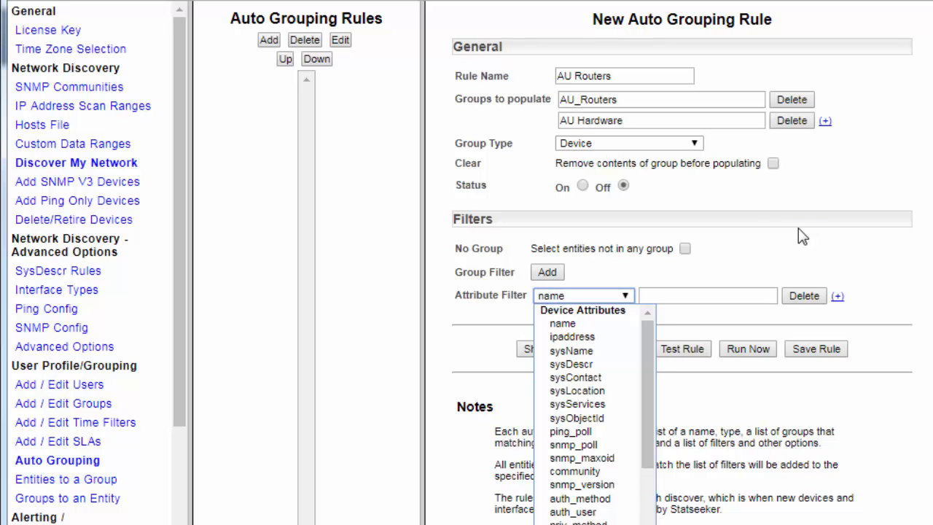
{"action": "left_click", "coordinate": [628, 298]}
{"action": "left_click", "coordinate": [627, 298]}
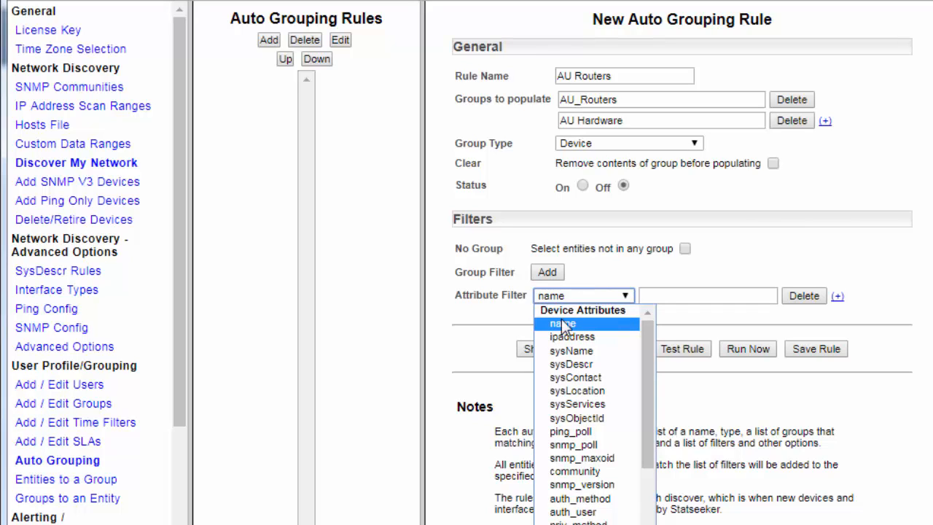
{"action": "left_click", "coordinate": [682, 296]}
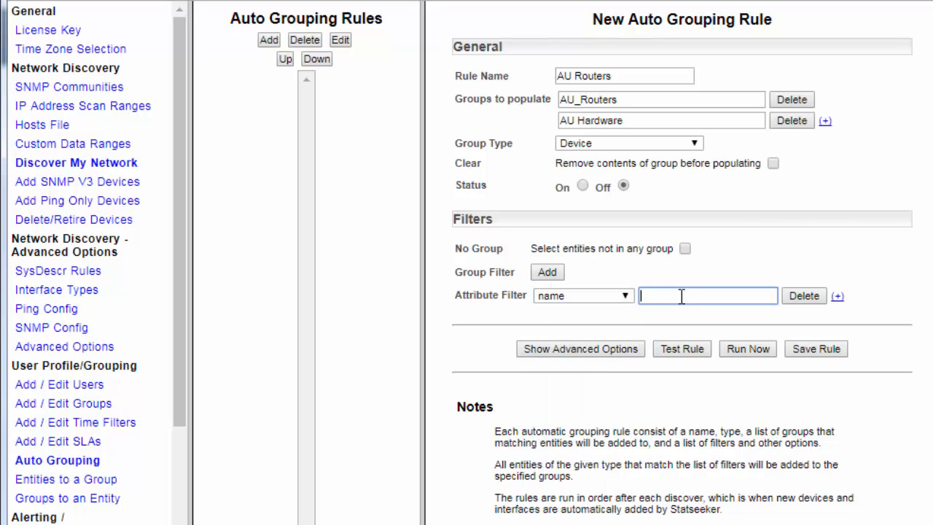
{"action": "type", "text": "rtr|router|Router"}
Step: Add a second attribute filter matching sysLocation against "Adelaide|Melbourne|Brisbane|Perth|Sydney"
{"action": "left_click", "coordinate": [838, 300]}
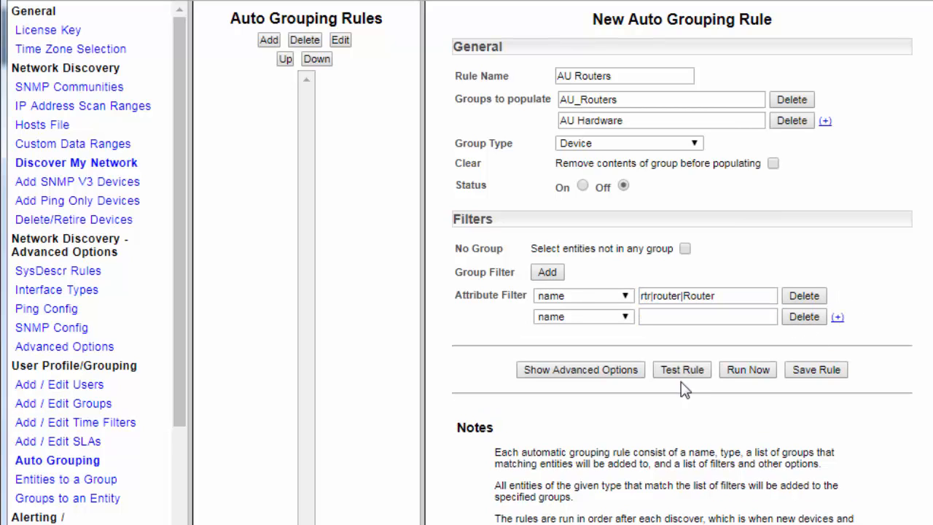
{"action": "left_click", "coordinate": [603, 320]}
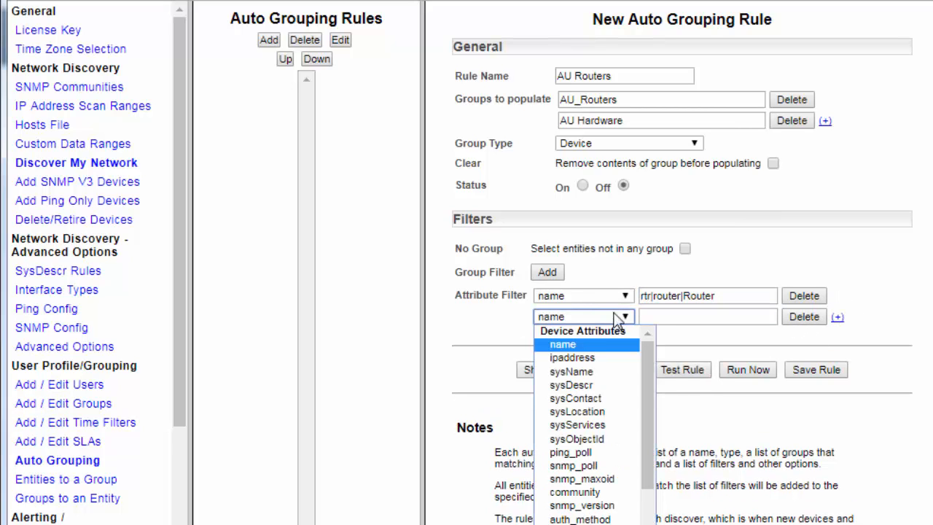
{"action": "left_click", "coordinate": [621, 412]}
{"action": "left_click", "coordinate": [665, 318]}
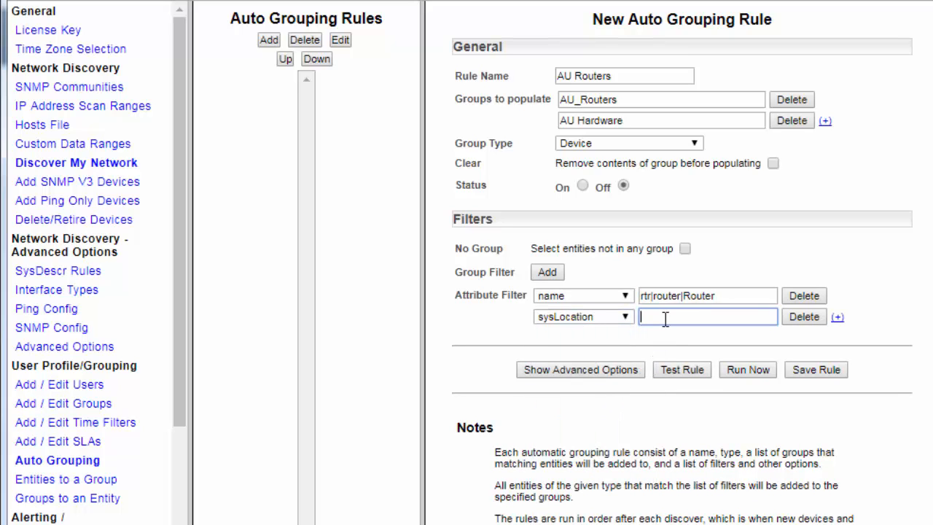
{"action": "type", "text": "Adelaide|Melbou"}
{"action": "type", "text": "rne|Brisbane|Perth|Sydney"}
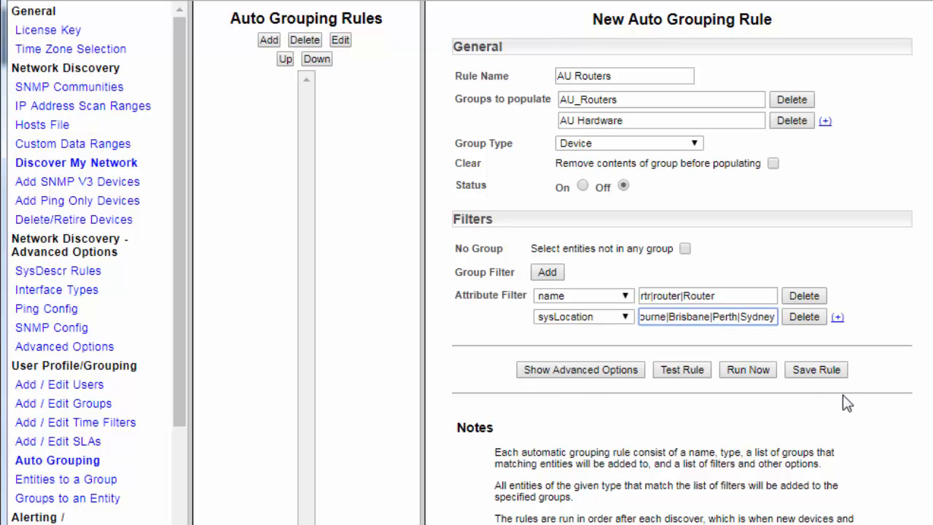
{"action": "left_click", "coordinate": [866, 433]}
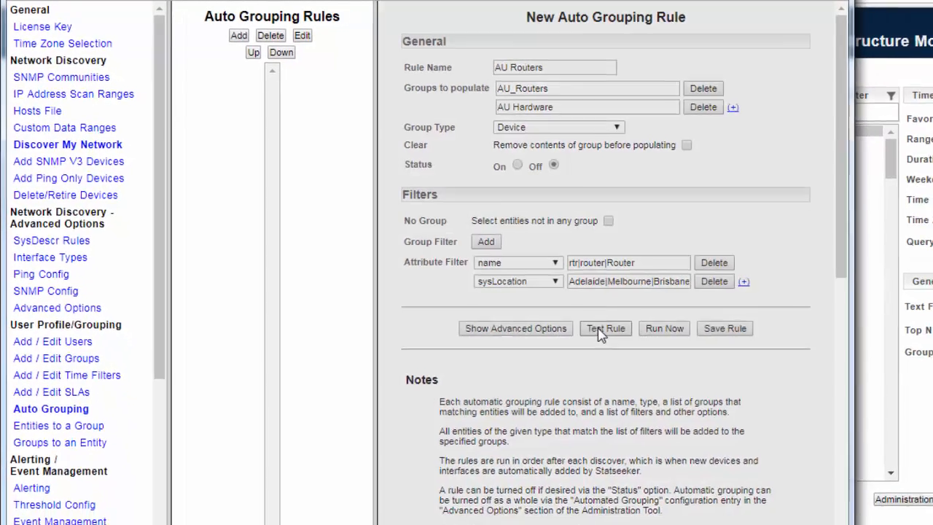
Step: Test the AU Routers rule, run it immediately, and dismiss the result message
{"action": "left_click", "coordinate": [599, 330]}
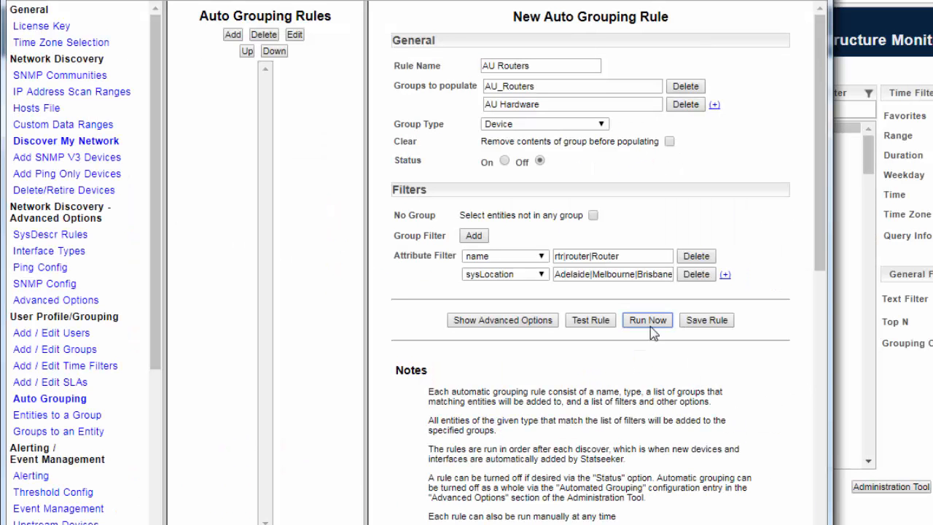
{"action": "left_click", "coordinate": [650, 326]}
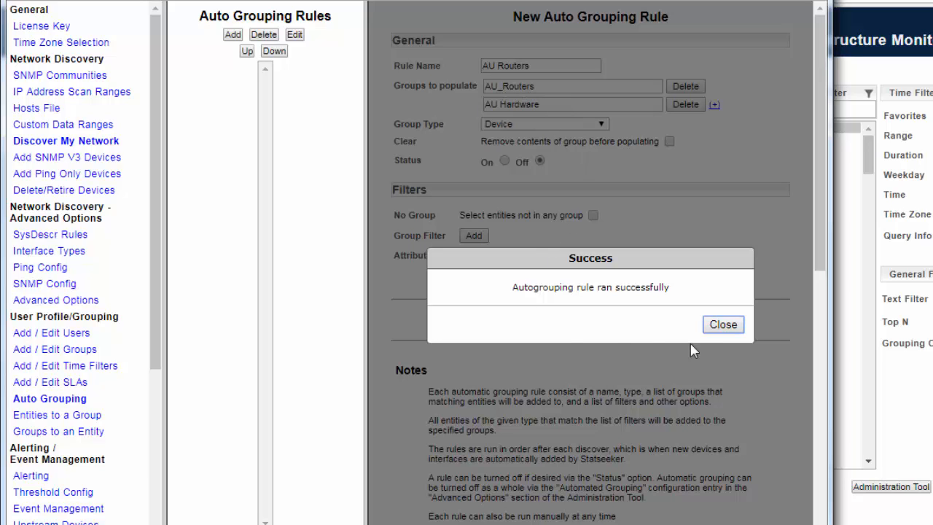
{"action": "left_click", "coordinate": [723, 324]}
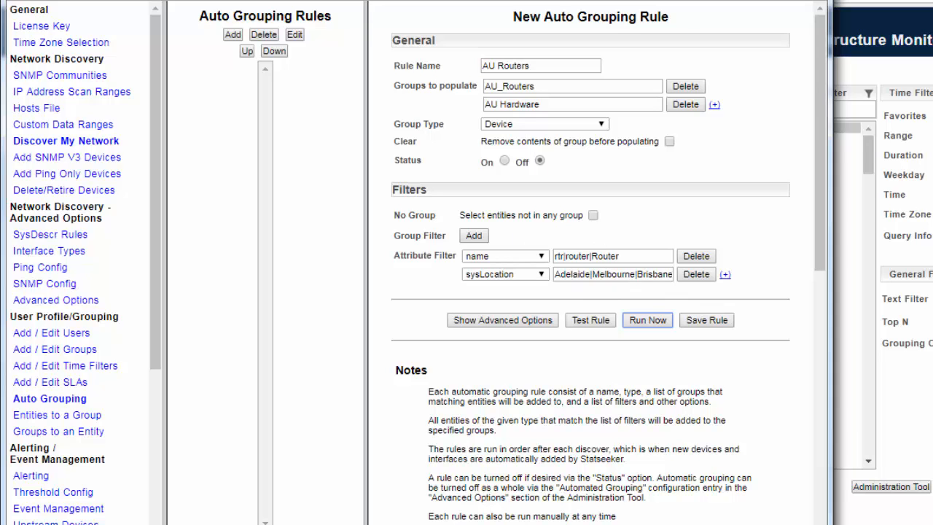
Step: Return to the console, filter by the AU_Routers group, and open the interface Utilization report
{"action": "left_click", "coordinate": [922, 430]}
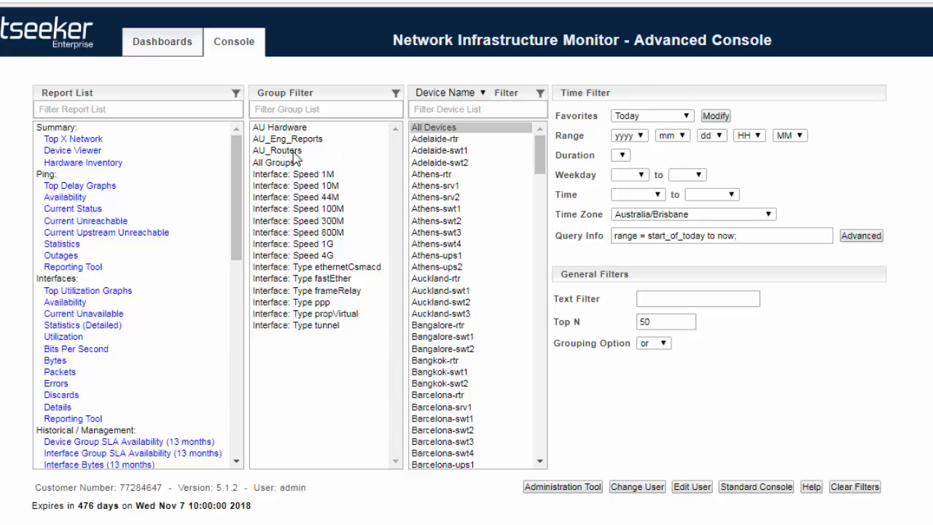
{"action": "left_click", "coordinate": [293, 151]}
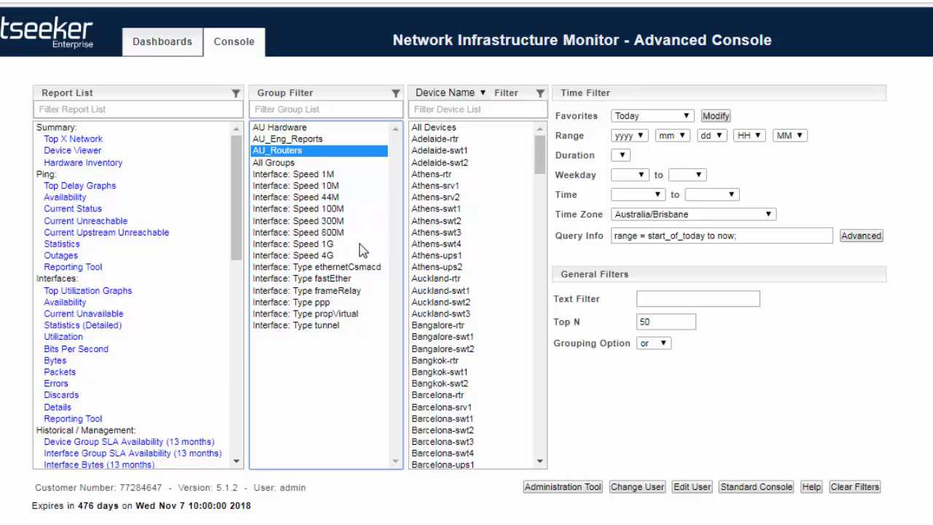
{"action": "left_click", "coordinate": [61, 338]}
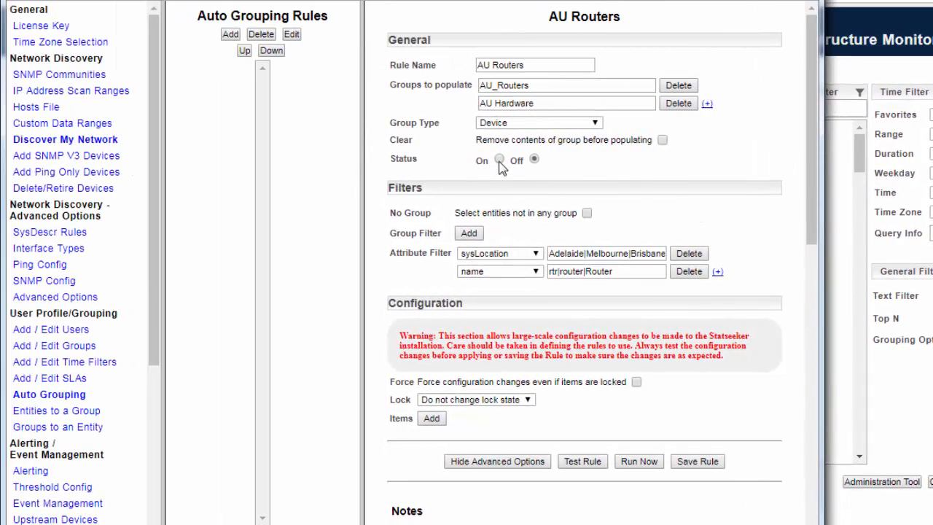
Step: Set the AU Routers rule's status to On and save the rule
{"action": "left_click", "coordinate": [499, 160]}
{"action": "left_click", "coordinate": [702, 463]}
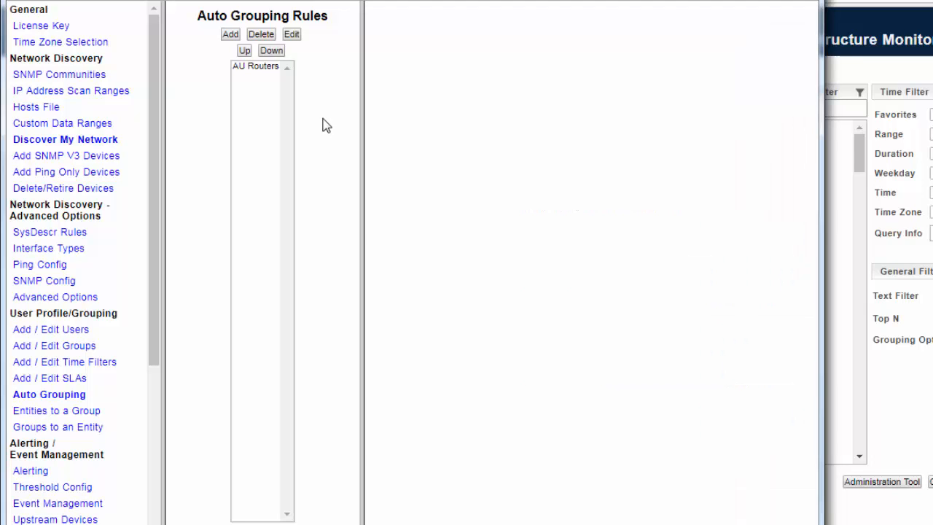
Step: Open the saved AU Routers rule for editing
{"action": "left_click", "coordinate": [254, 67]}
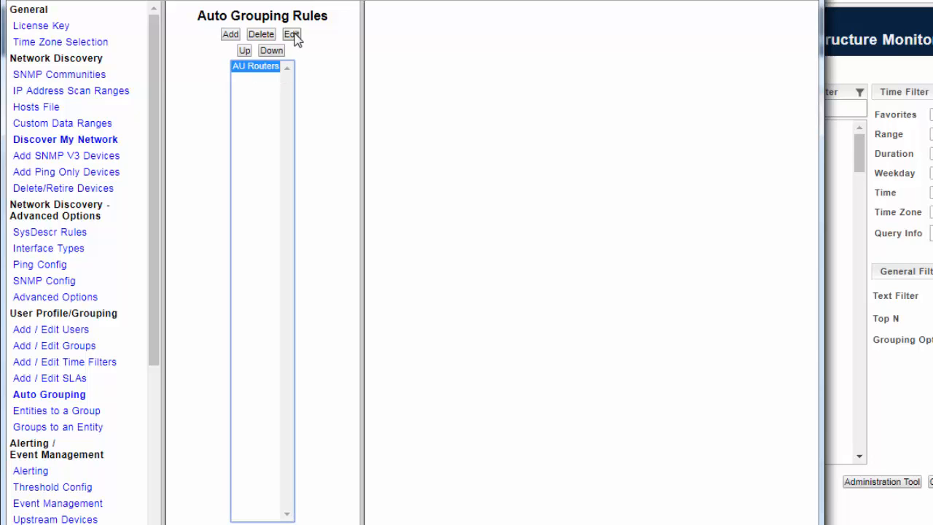
{"action": "left_click", "coordinate": [293, 35]}
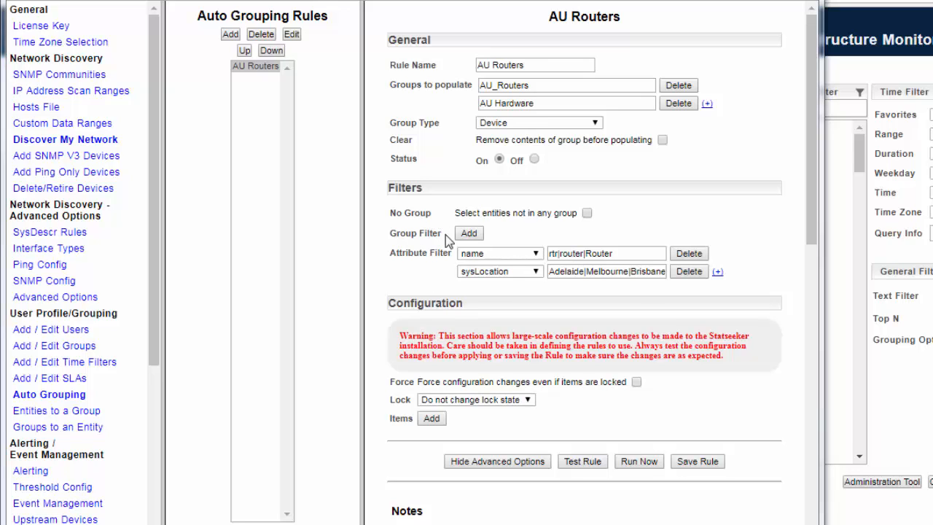
Step: Add a group filter set to All Groups to the AU Routers rule
{"action": "left_click", "coordinate": [468, 234]}
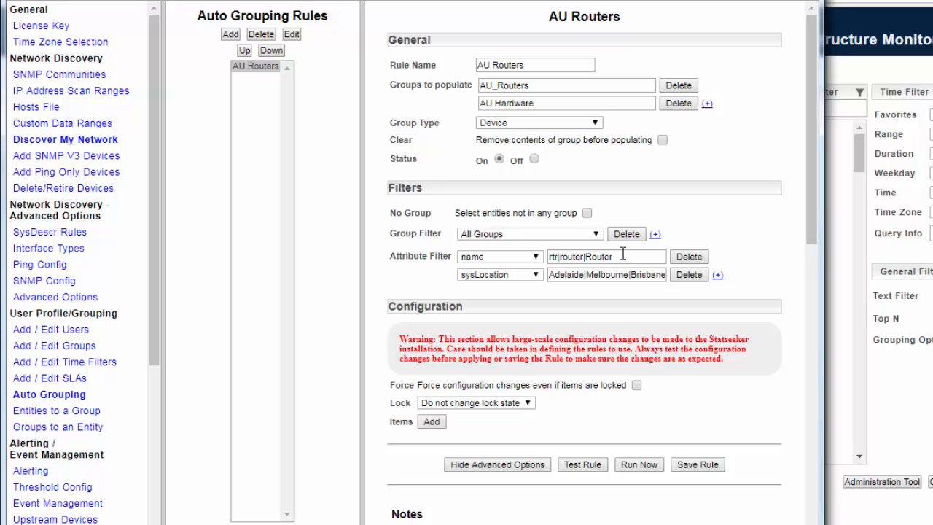
Step: Examine the available filter attributes and group types using a temporary third attribute filter, and remove that filter
{"action": "left_click", "coordinate": [717, 276]}
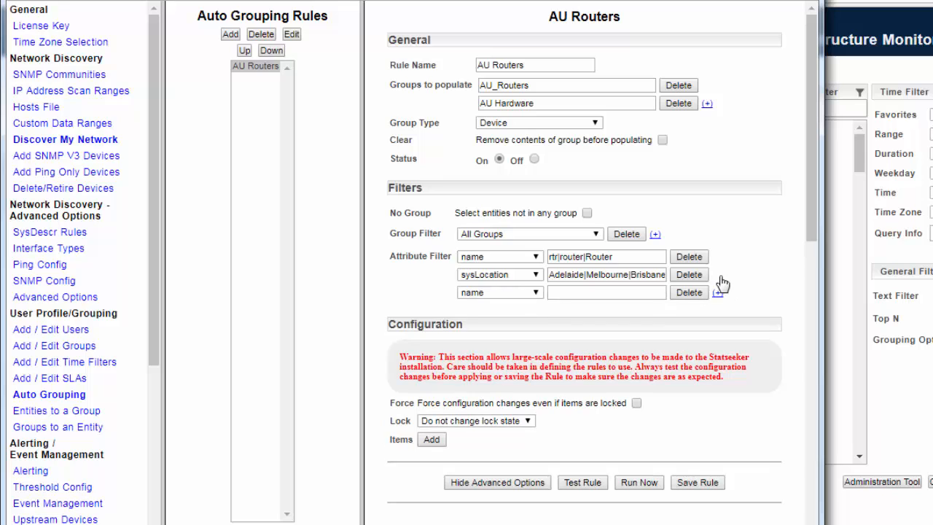
{"action": "left_click", "coordinate": [525, 298]}
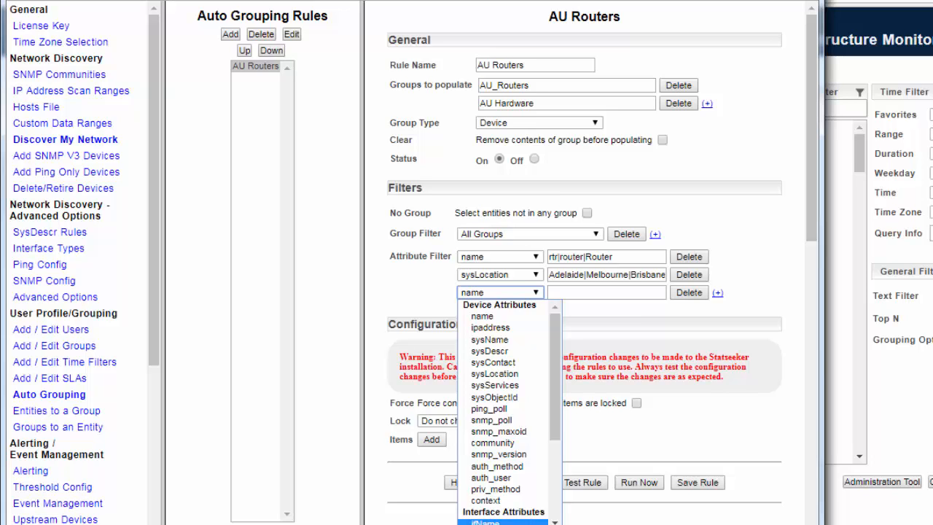
{"action": "scroll", "coordinate": [557, 444], "scroll_direction": "down", "scroll_amount": 3}
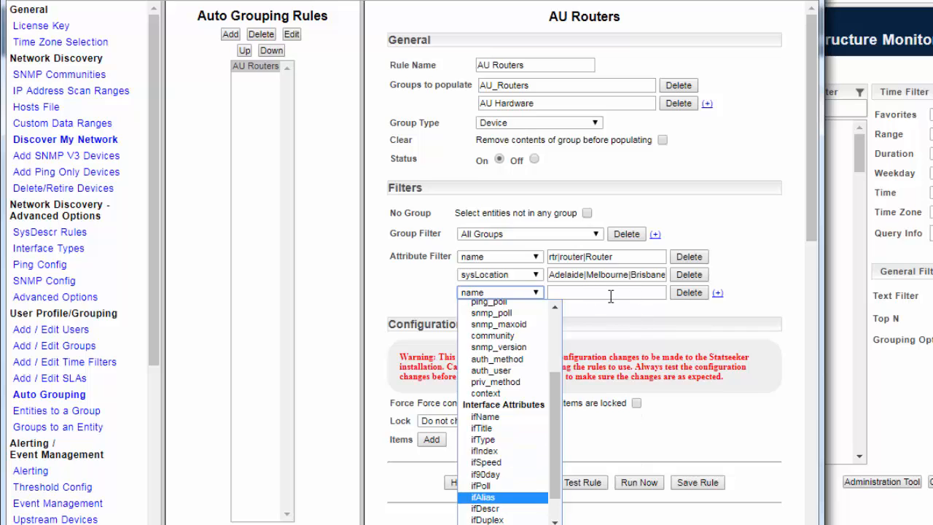
{"action": "left_click", "coordinate": [530, 123]}
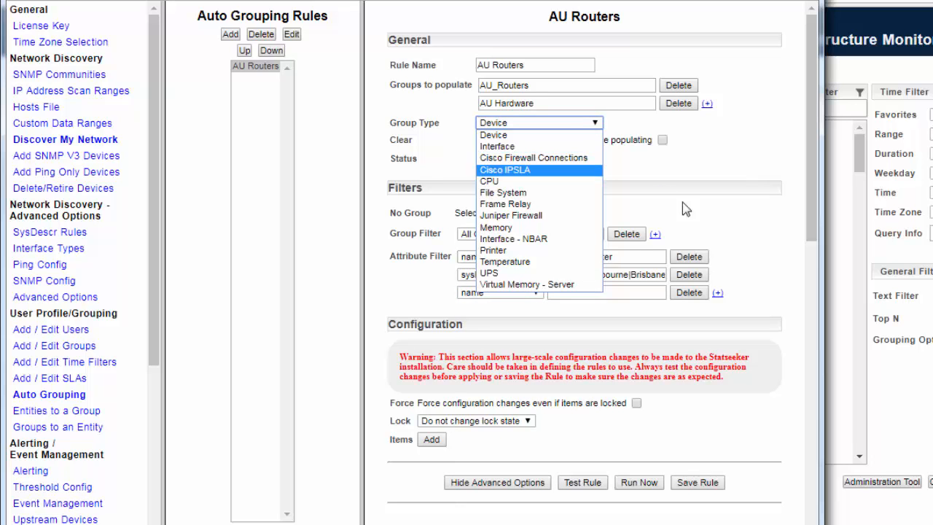
{"action": "left_click", "coordinate": [740, 223]}
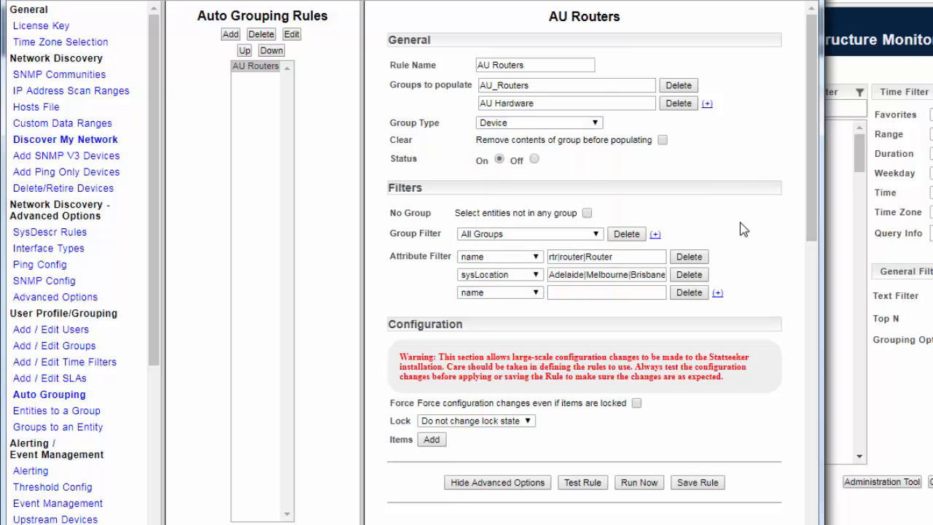
{"action": "left_click", "coordinate": [536, 259]}
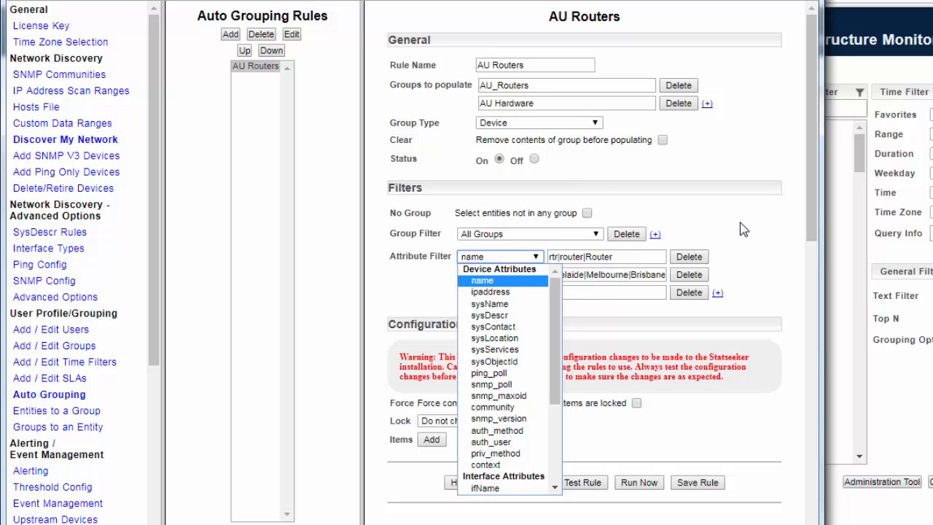
{"action": "left_click", "coordinate": [749, 265]}
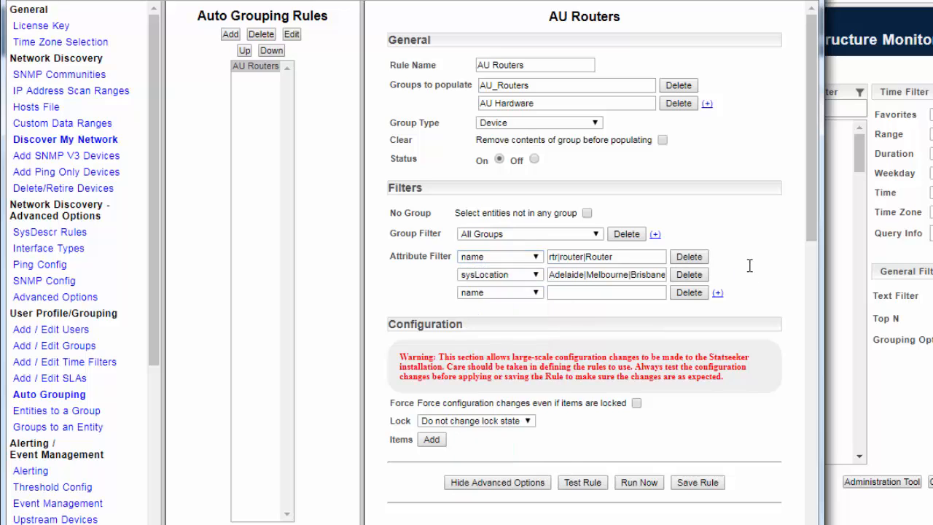
{"action": "left_click", "coordinate": [688, 293]}
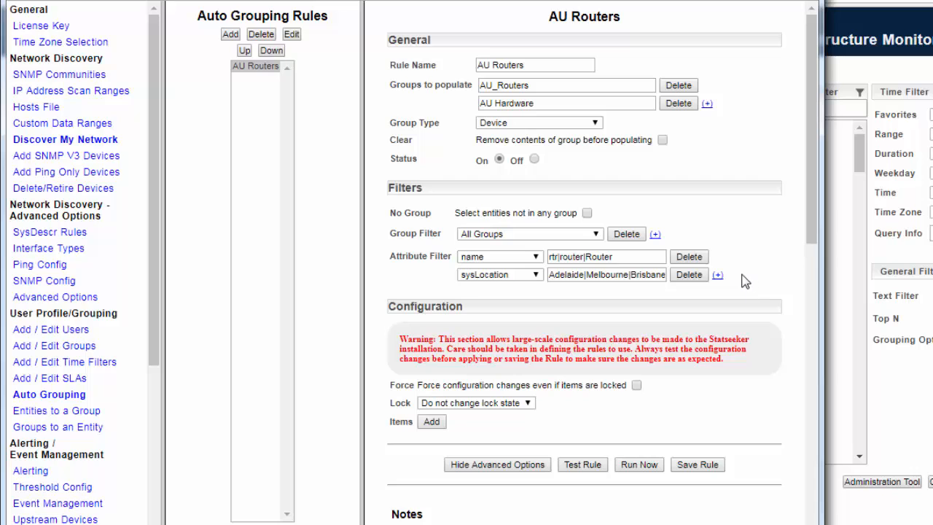
Step: Add a third attribute filter on ipaddress, enter "include 10.2.1.0/24", and replace the end of the value with a * wildcard
{"action": "left_click", "coordinate": [718, 276]}
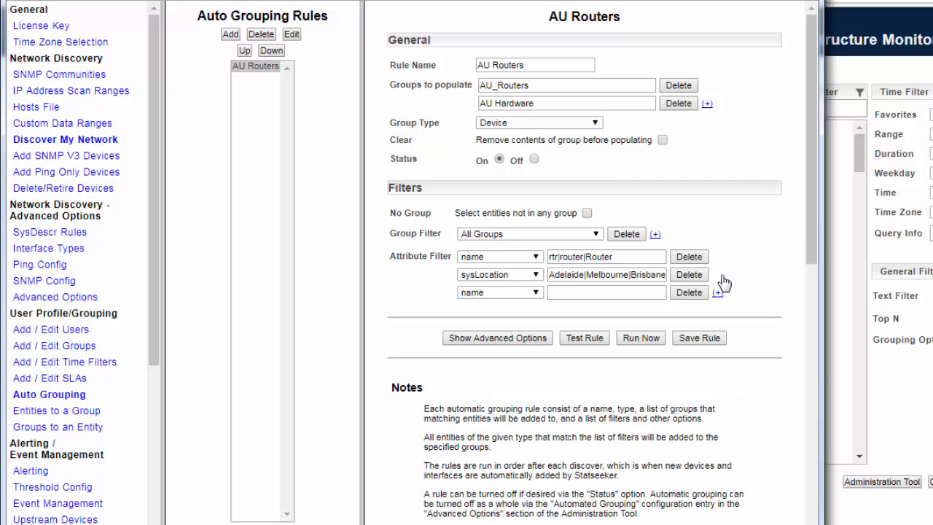
{"action": "left_click", "coordinate": [487, 293]}
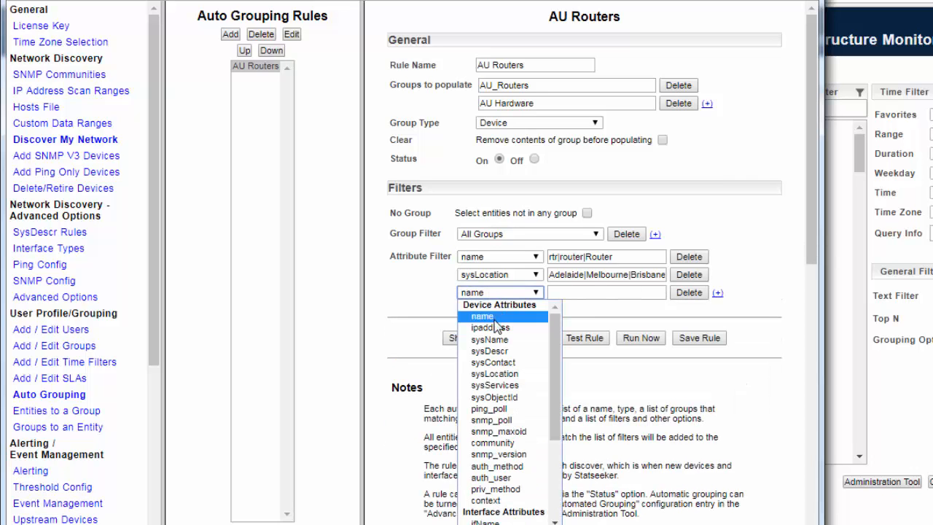
{"action": "left_click", "coordinate": [488, 328]}
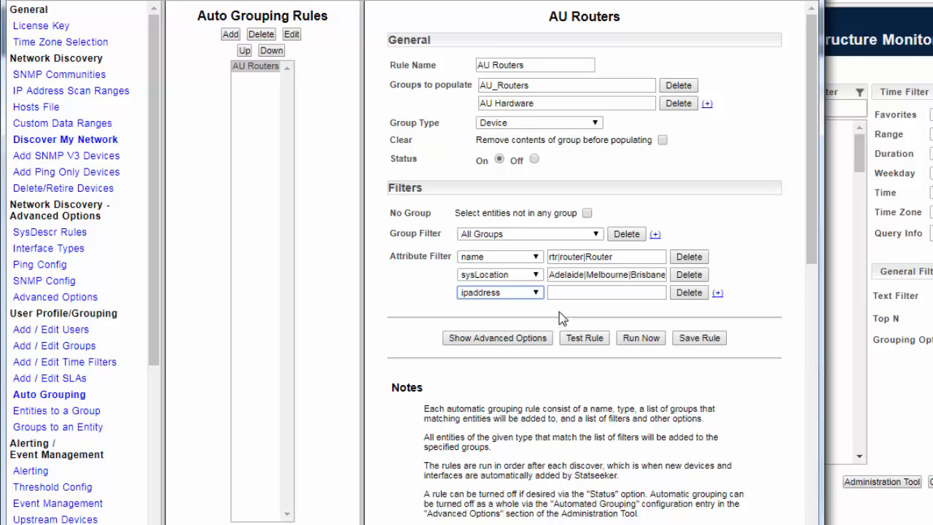
{"action": "left_click", "coordinate": [569, 293]}
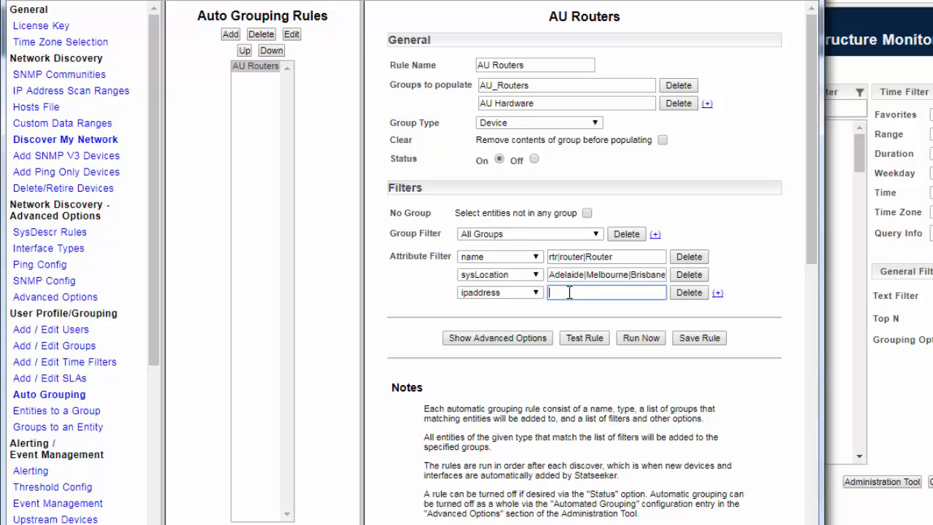
{"action": "left_click", "coordinate": [576, 302]}
{"action": "right_click", "coordinate": [569, 289]}
{"action": "left_click", "coordinate": [575, 291]}
{"action": "type", "text": "include 10.2.1.0/24"}
{"action": "key", "text": "BackSpace"}
{"action": "key", "text": "BackSpace"}
{"action": "key", "text": "BackSpace"}
{"action": "type", "text": "*"}
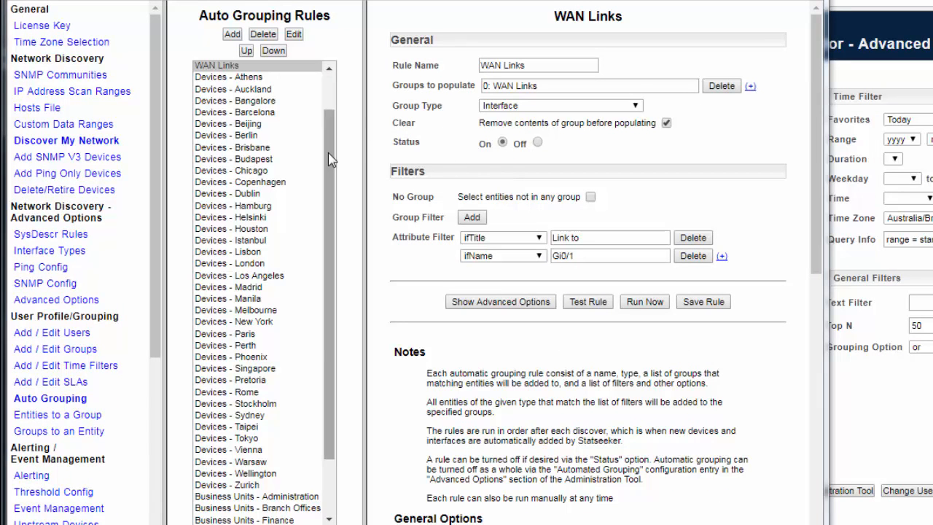
Step: Look through the order of the full auto grouping rules list and select the Cairo rule
{"action": "left_click_drag", "start_coordinate": [328, 152], "coordinate": [332, 119]}
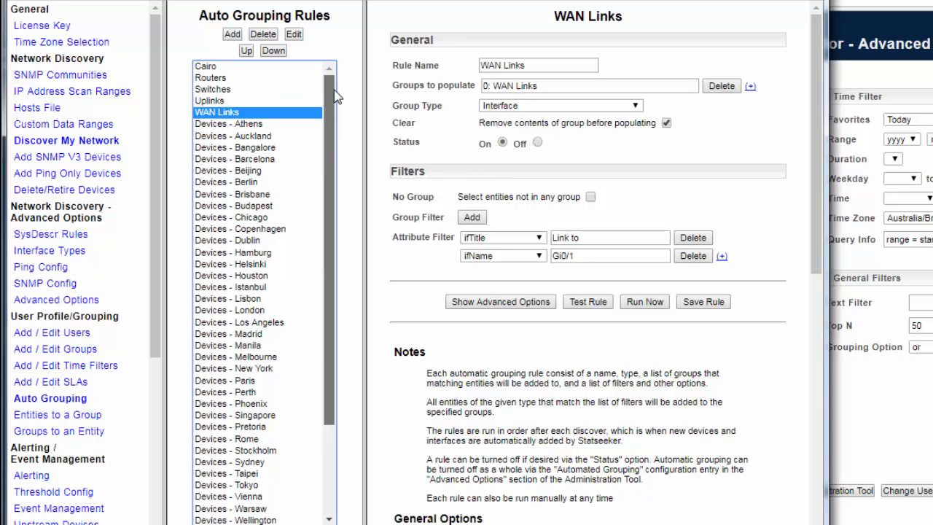
{"action": "scroll", "coordinate": [324, 206], "scroll_direction": "down", "scroll_amount": 2}
{"action": "scroll", "coordinate": [324, 205], "scroll_direction": "down", "scroll_amount": 2}
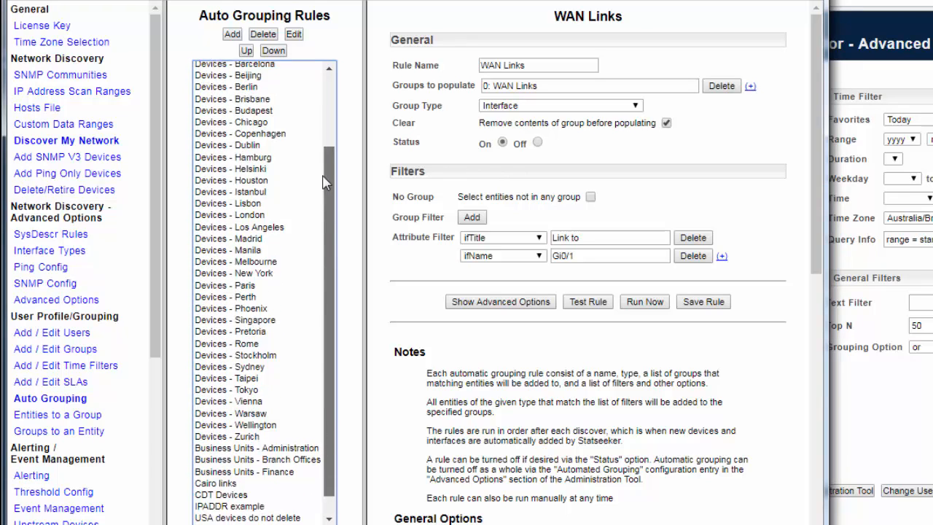
{"action": "left_click_drag", "start_coordinate": [325, 206], "coordinate": [331, 97]}
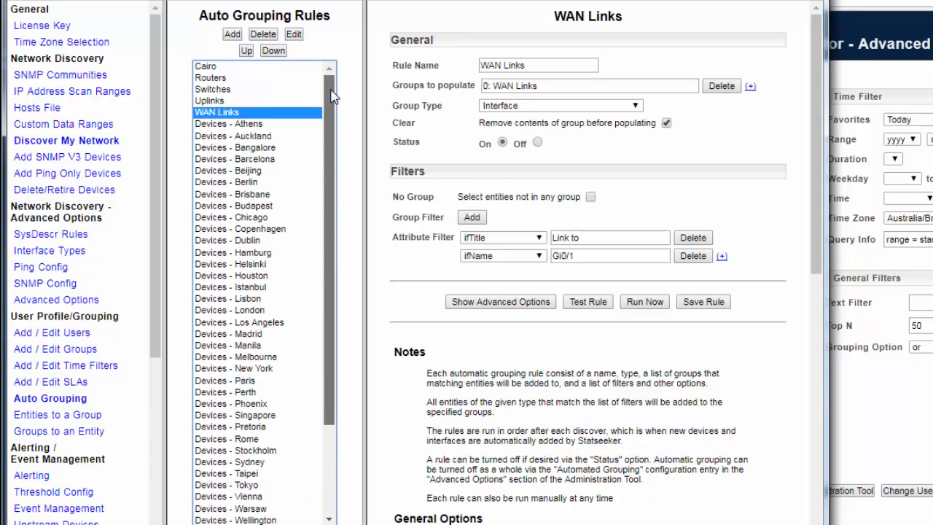
{"action": "left_click", "coordinate": [206, 68]}
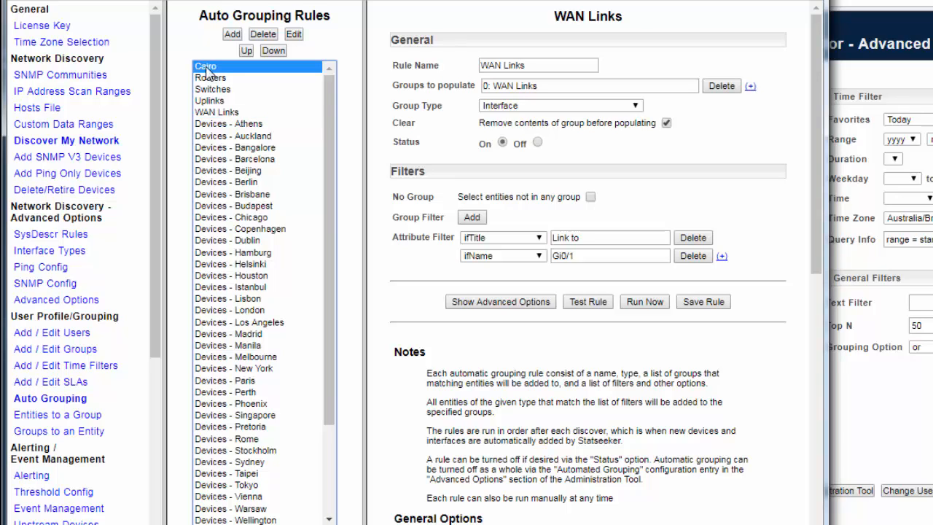